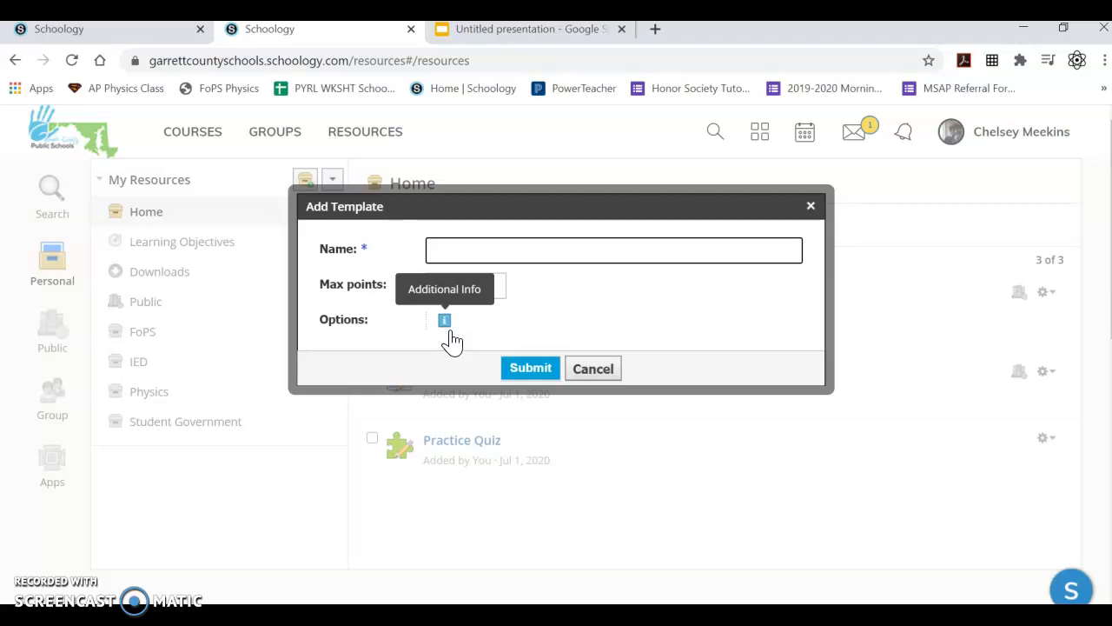
- Name the new template Practice Assessment and submit it
{"action": "left_click", "coordinate": [511, 249]}
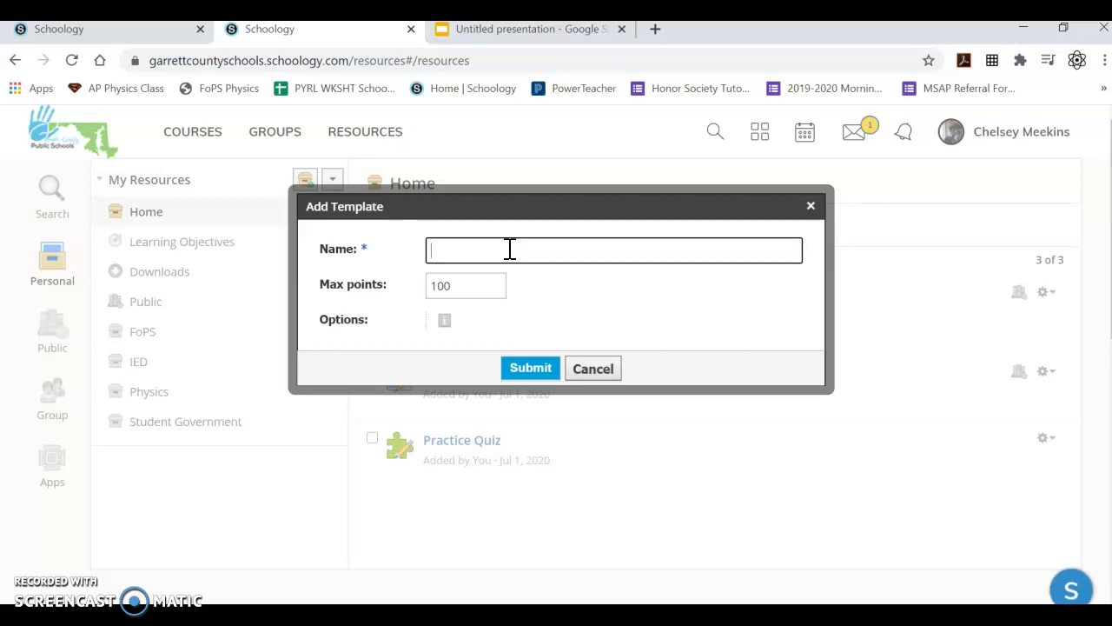
{"action": "type", "text": "Practice "}
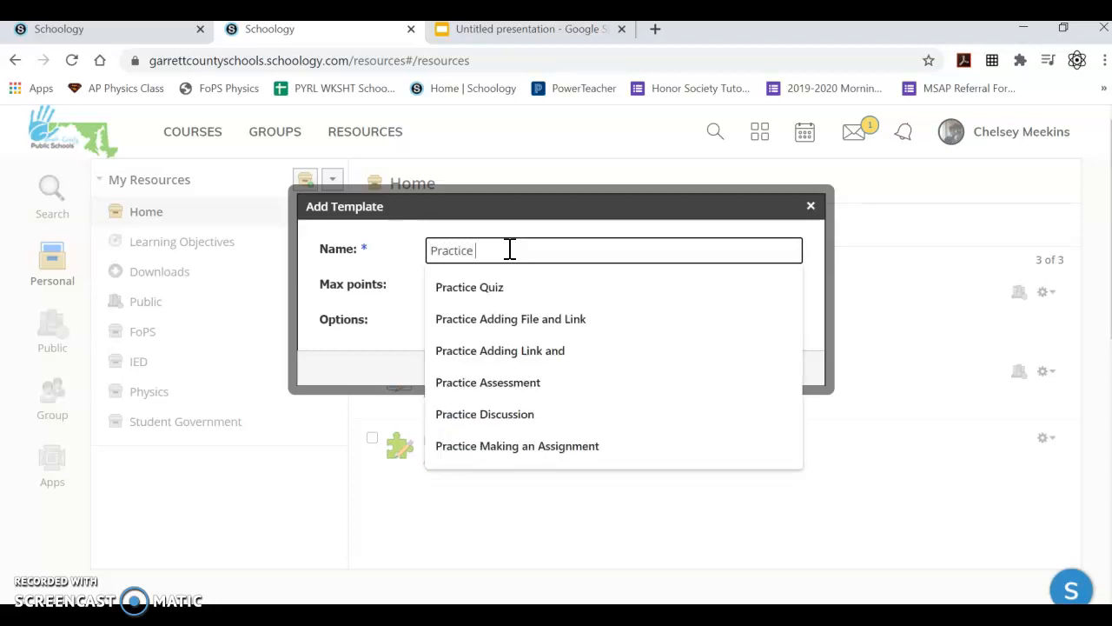
{"action": "type", "text": "As"}
{"action": "key", "text": "Down"}
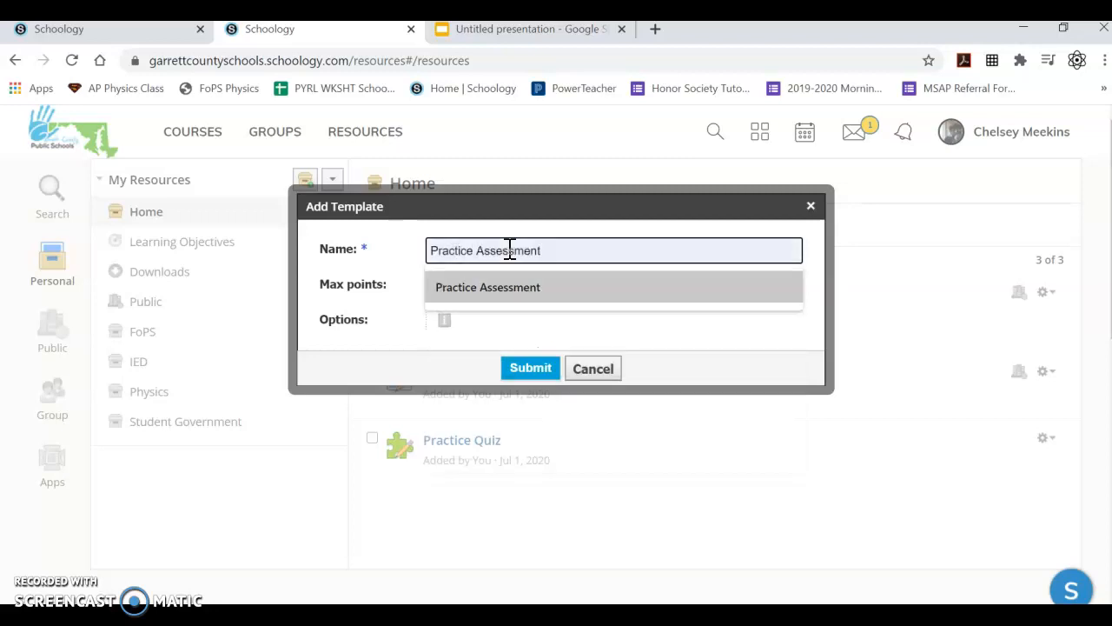
{"action": "left_click", "coordinate": [496, 294]}
{"action": "left_click", "coordinate": [496, 291]}
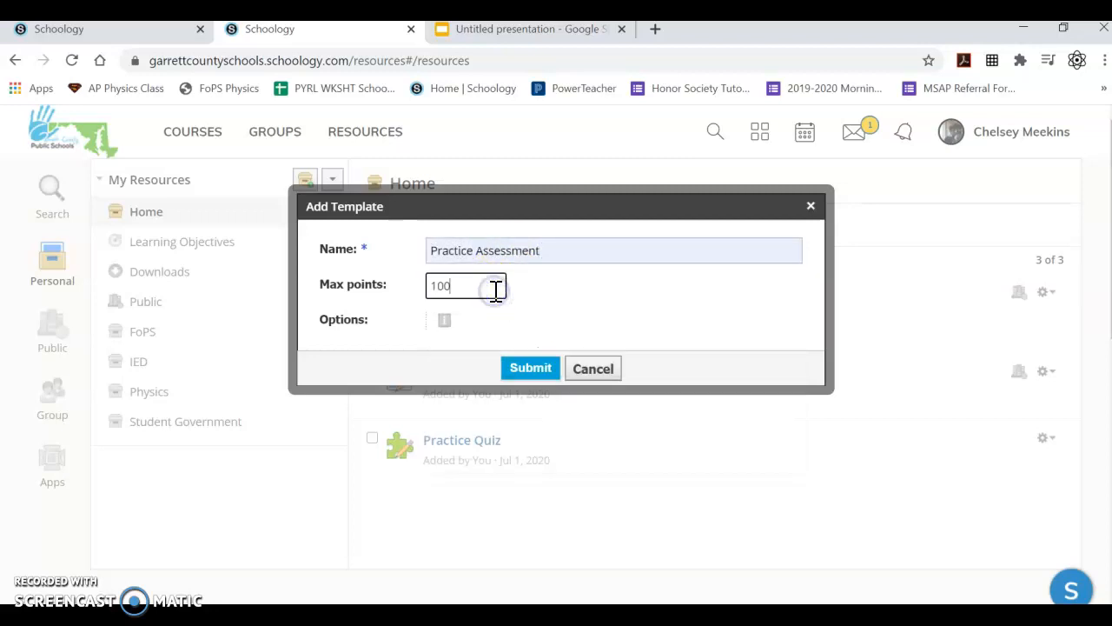
{"action": "left_click", "coordinate": [530, 369]}
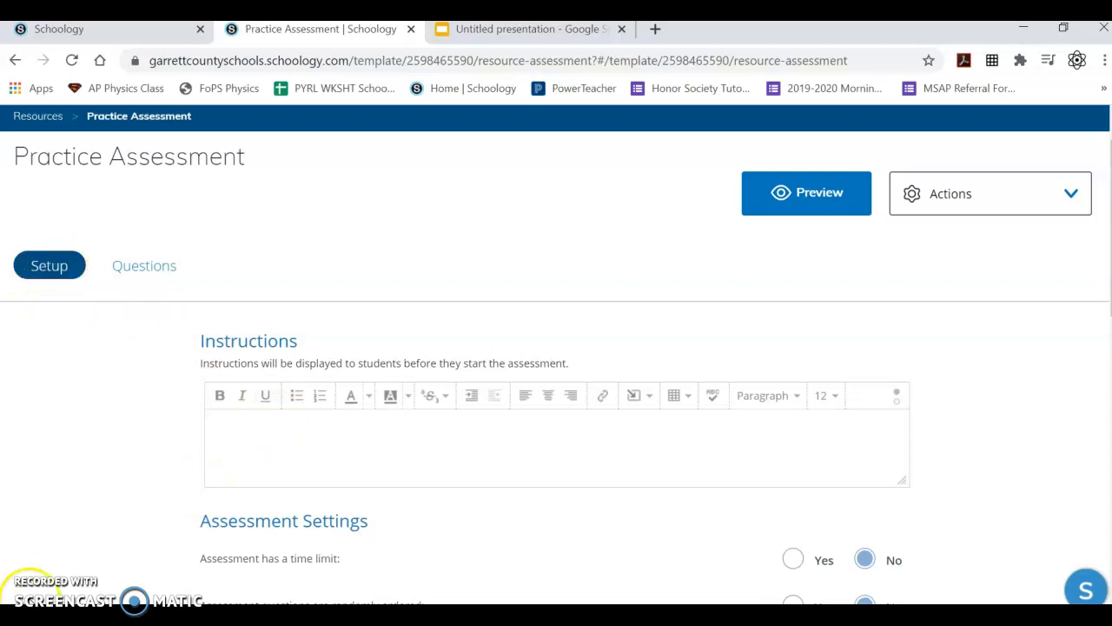
- Enable an assessment time limit and set the assessment time to 90 minutes
{"action": "left_click", "coordinate": [302, 447]}
{"action": "scroll", "coordinate": [301, 447], "scroll_direction": "down", "scroll_amount": 2}
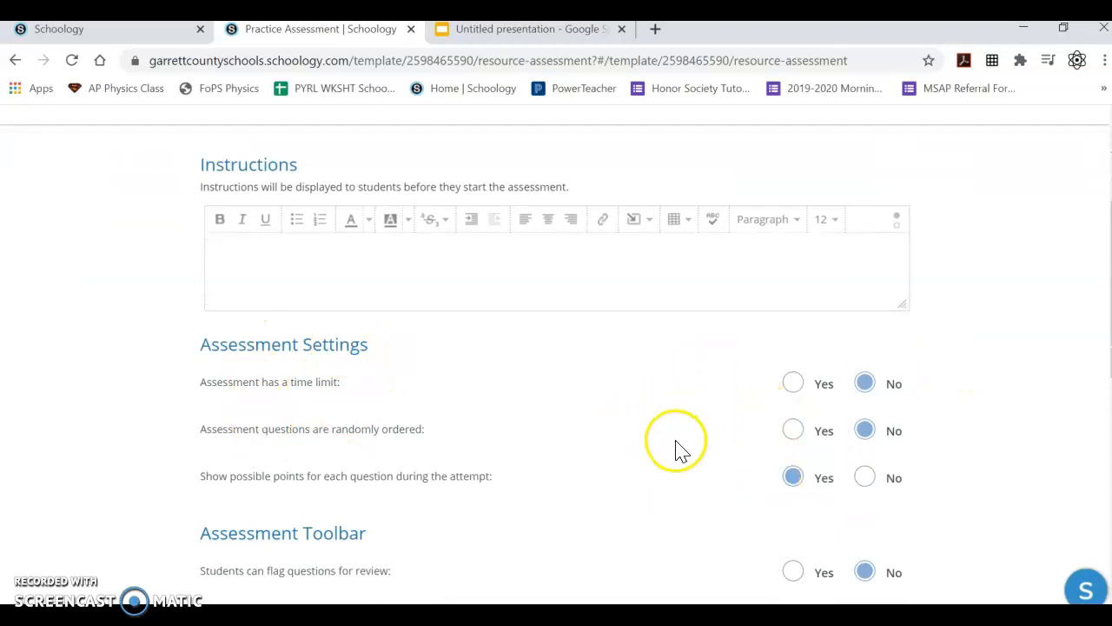
{"action": "left_click", "coordinate": [793, 382]}
{"action": "scroll", "coordinate": [679, 434], "scroll_direction": "down", "scroll_amount": 1}
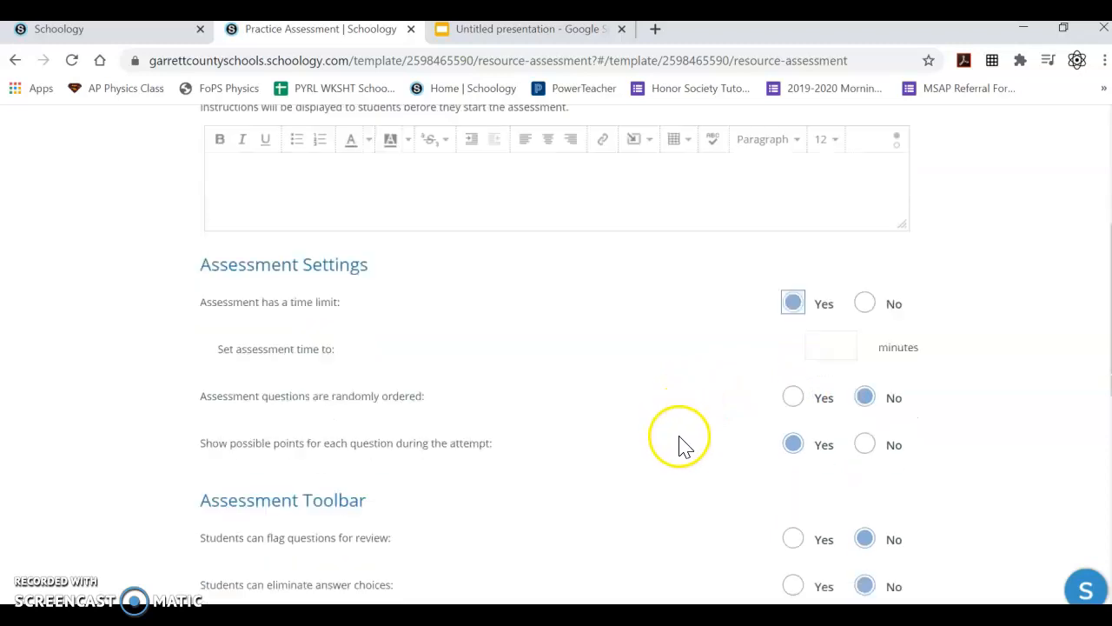
{"action": "left_click", "coordinate": [835, 341]}
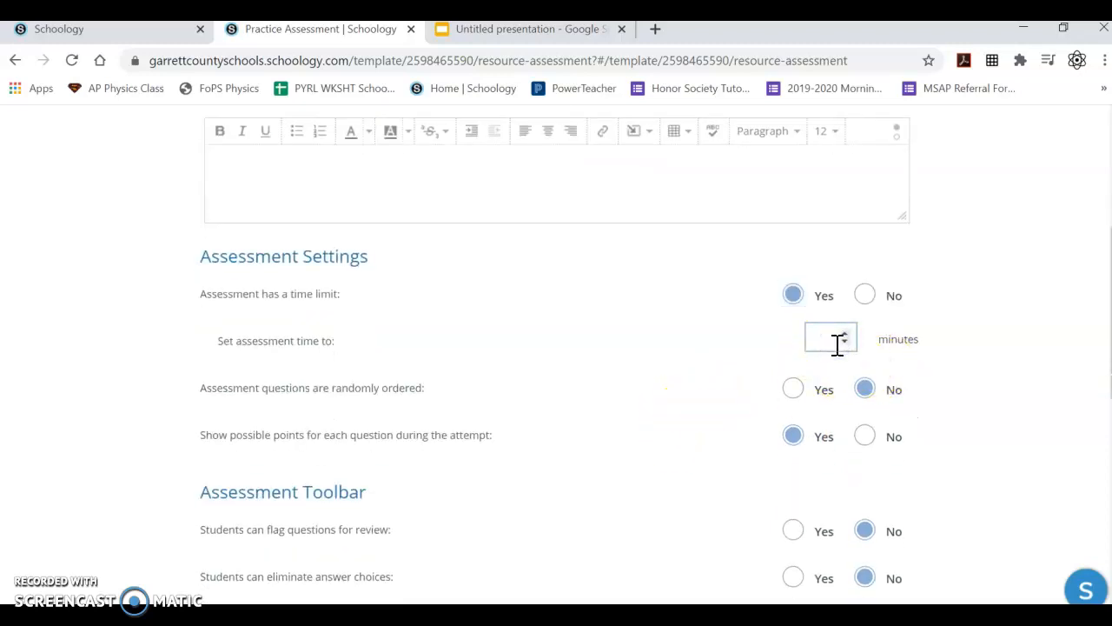
{"action": "type", "text": "90"}
{"action": "left_click", "coordinate": [776, 314]}
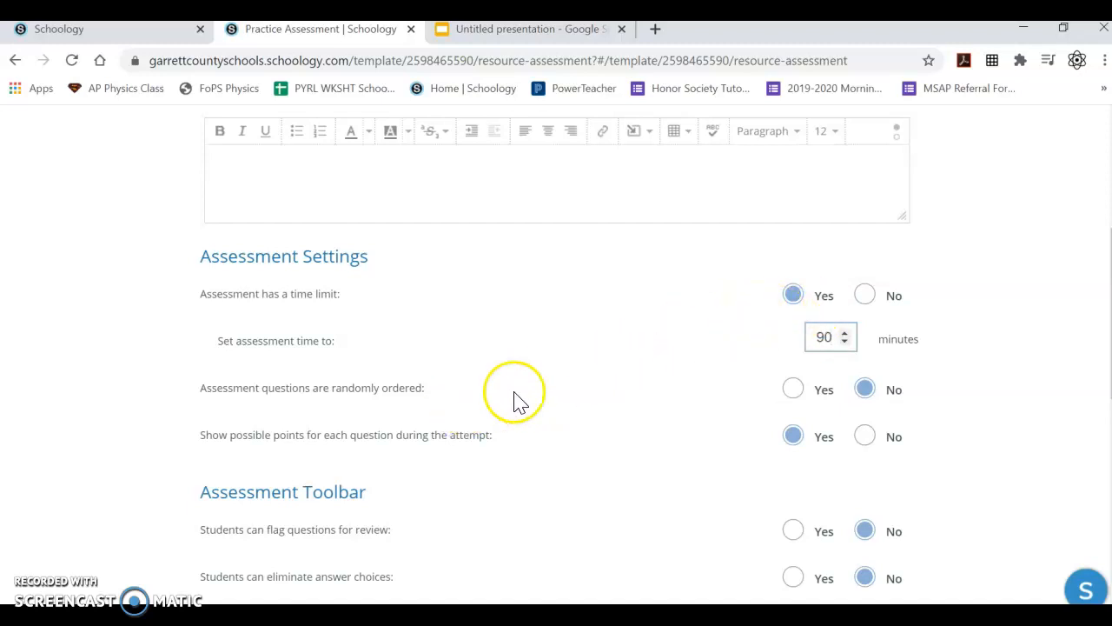
- Set the questions to be randomly ordered and hide possible points for each question during the attempt
{"action": "left_click", "coordinate": [793, 389]}
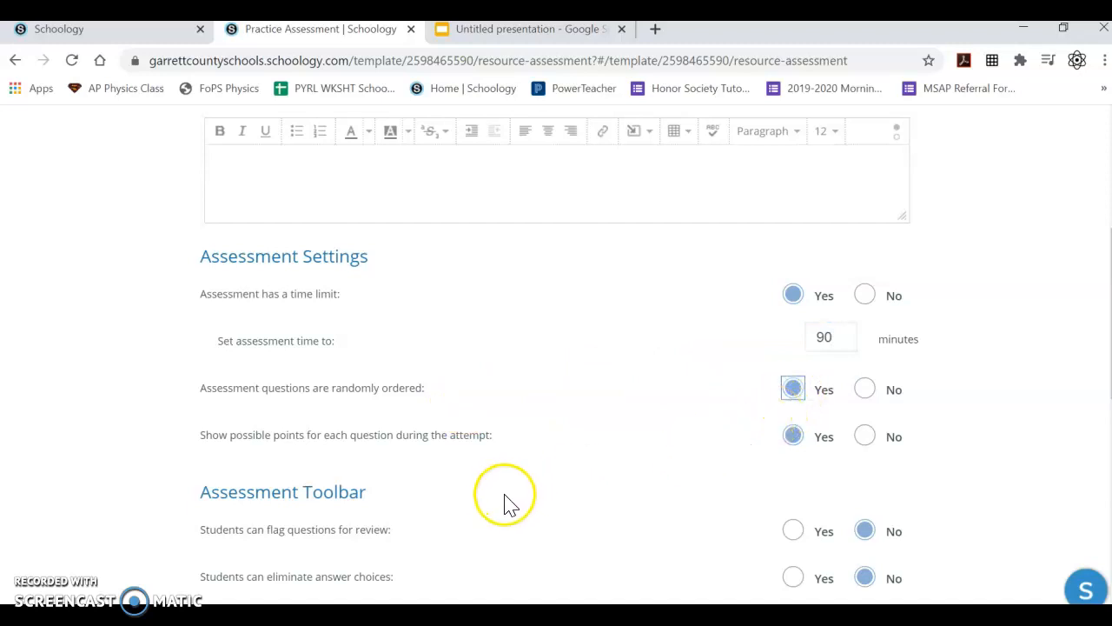
{"action": "left_click", "coordinate": [865, 437]}
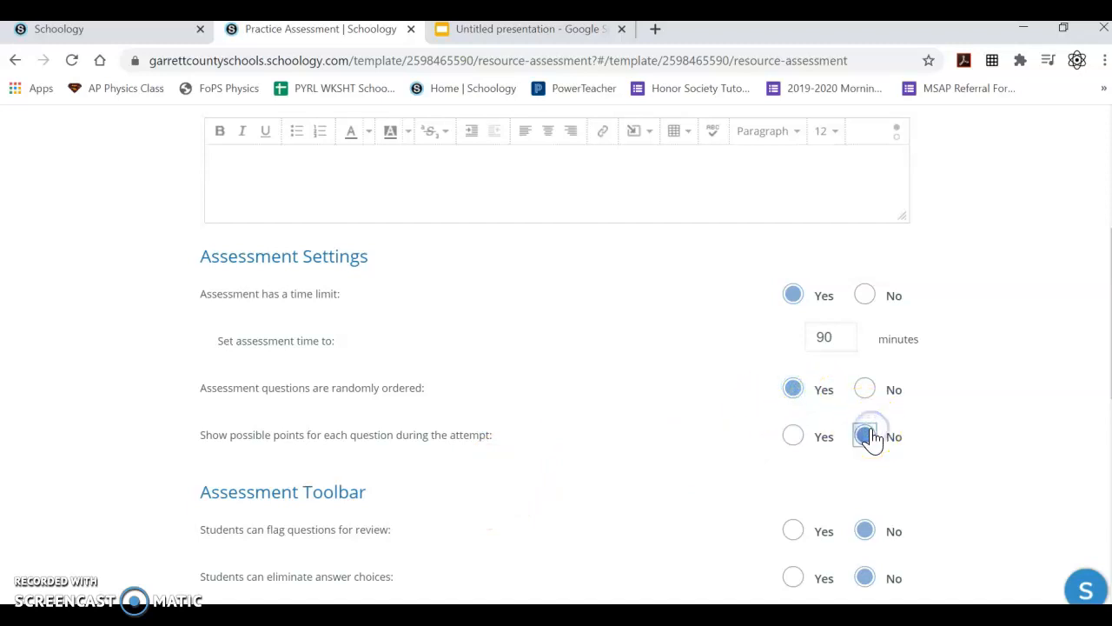
- Allow students to flag questions for review and to use a scientific calculator during the attempt
{"action": "scroll", "coordinate": [660, 453], "scroll_direction": "down", "scroll_amount": 2}
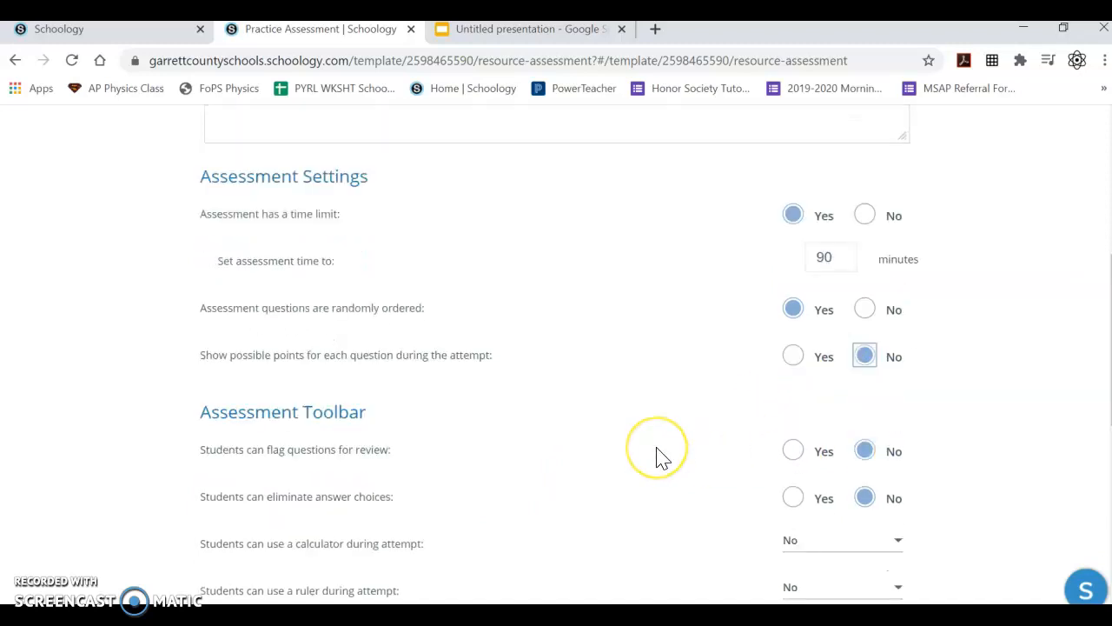
{"action": "left_click", "coordinate": [658, 454]}
{"action": "scroll", "coordinate": [656, 452], "scroll_direction": "down", "scroll_amount": 2}
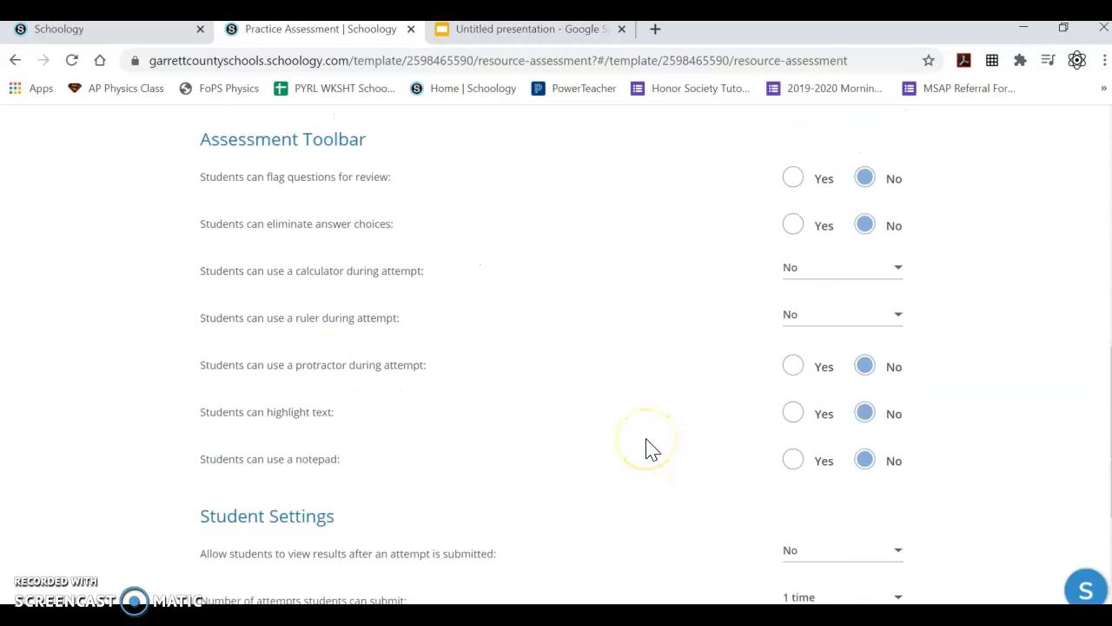
{"action": "scroll", "coordinate": [653, 449], "scroll_direction": "up", "scroll_amount": 1}
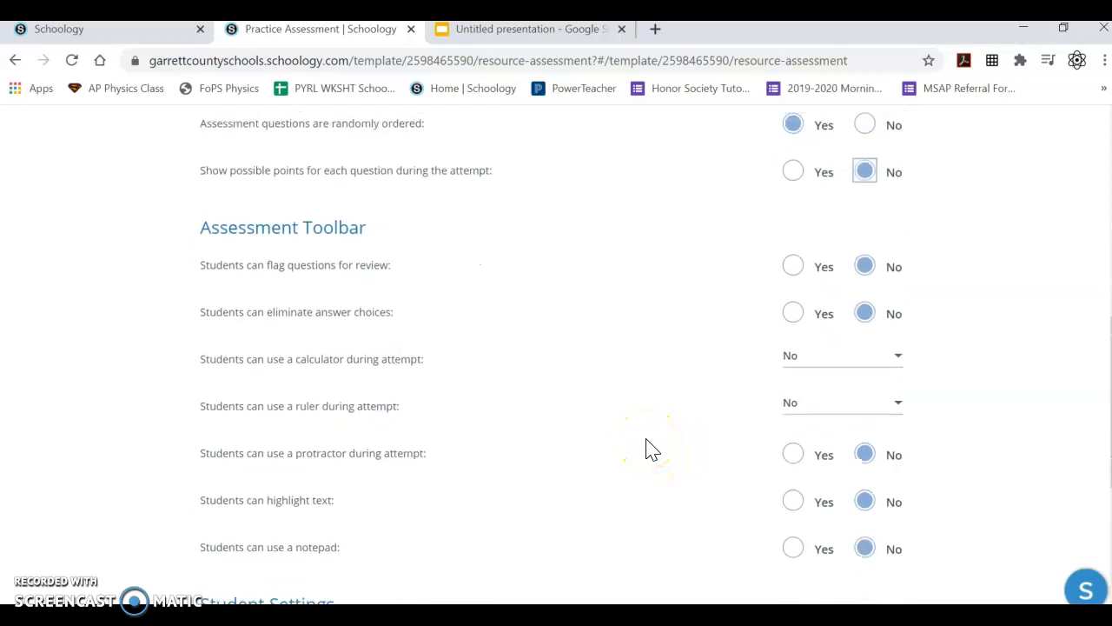
{"action": "left_click", "coordinate": [795, 274]}
{"action": "left_click", "coordinate": [744, 365]}
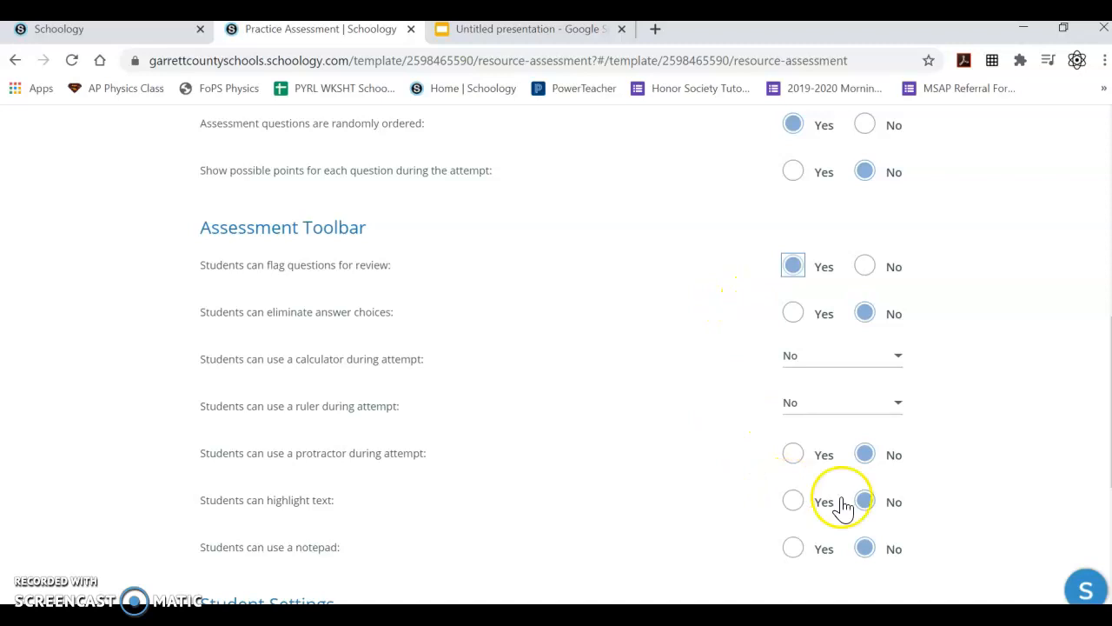
{"action": "left_click", "coordinate": [879, 357]}
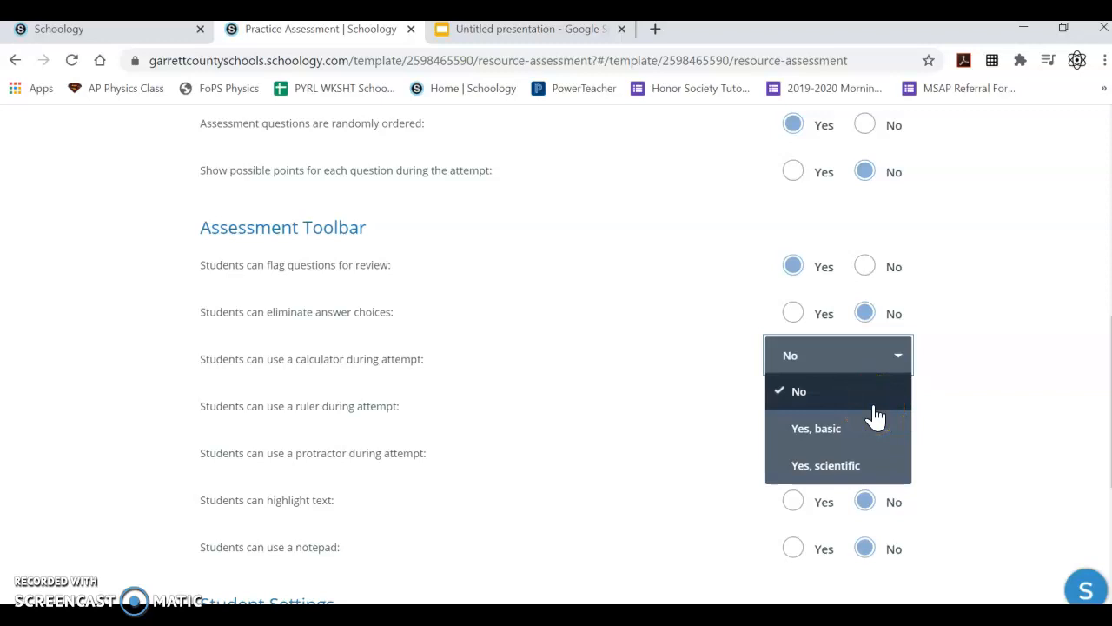
{"action": "left_click", "coordinate": [857, 463]}
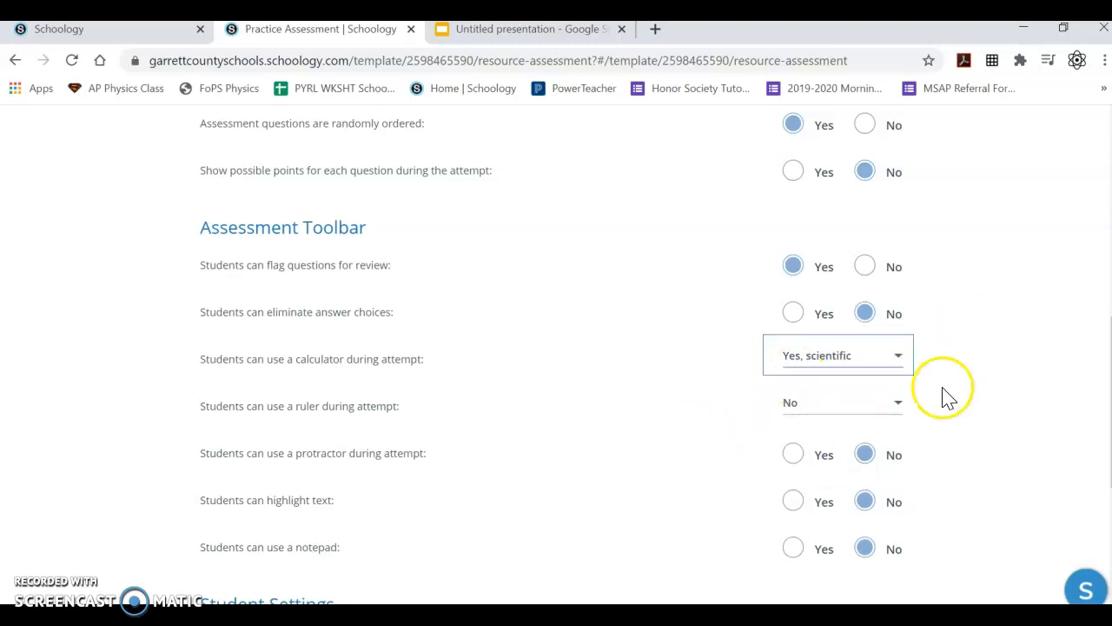
- Allow students to highlight text and use a notepad during the attempt
{"action": "left_click", "coordinate": [909, 401]}
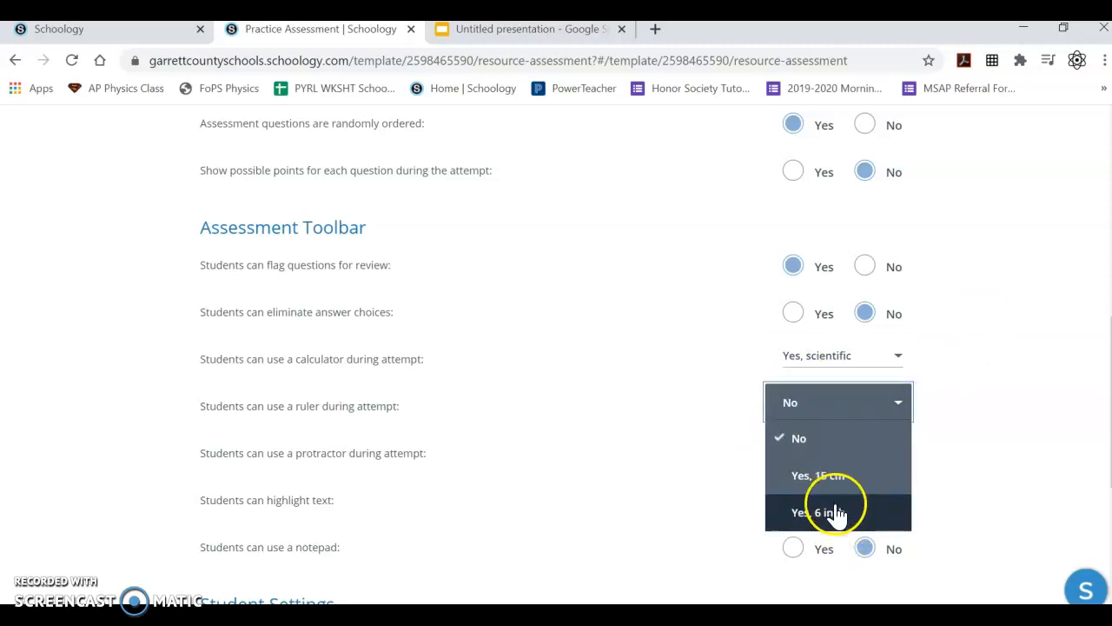
{"action": "left_click", "coordinate": [619, 443]}
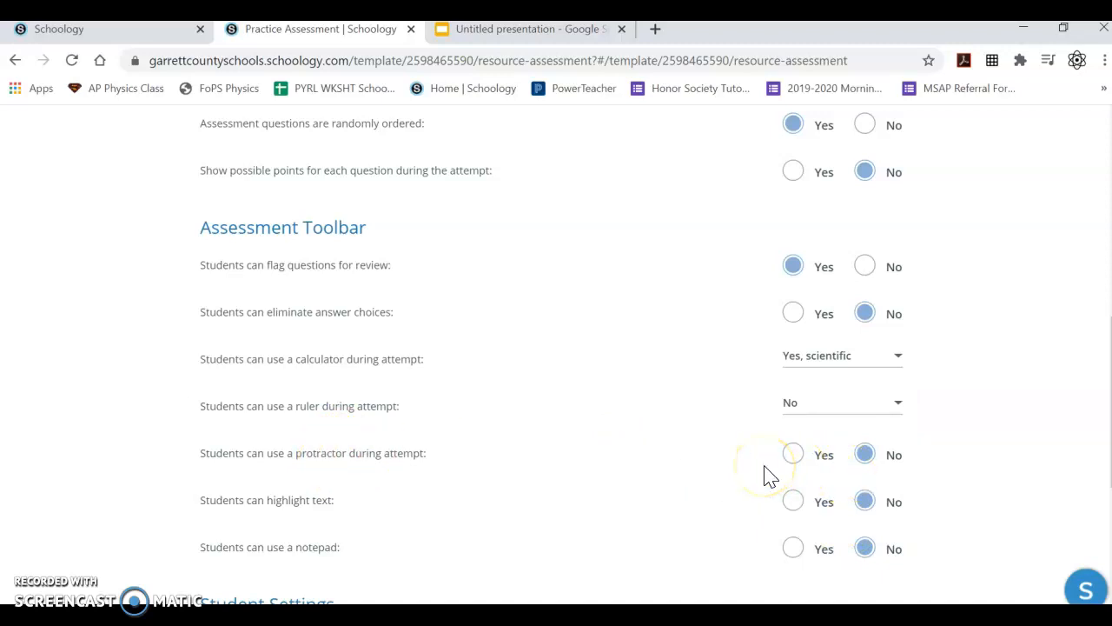
{"action": "scroll", "coordinate": [797, 479], "scroll_direction": "down", "scroll_amount": 1}
{"action": "left_click", "coordinate": [793, 414]}
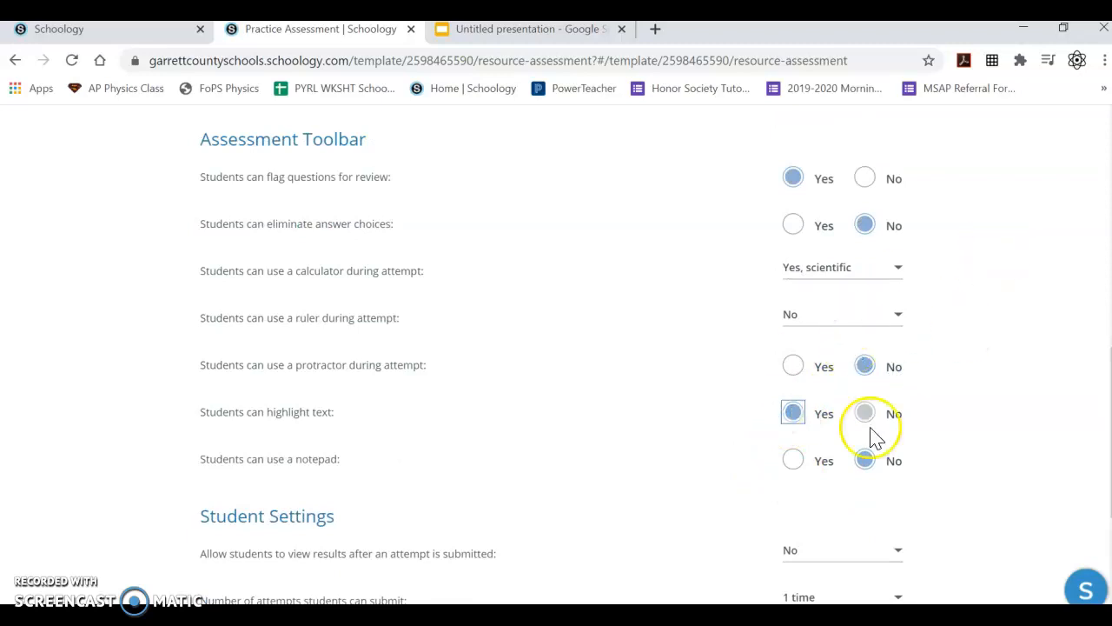
{"action": "left_click", "coordinate": [802, 462]}
{"action": "scroll", "coordinate": [807, 469], "scroll_direction": "down", "scroll_amount": 1}
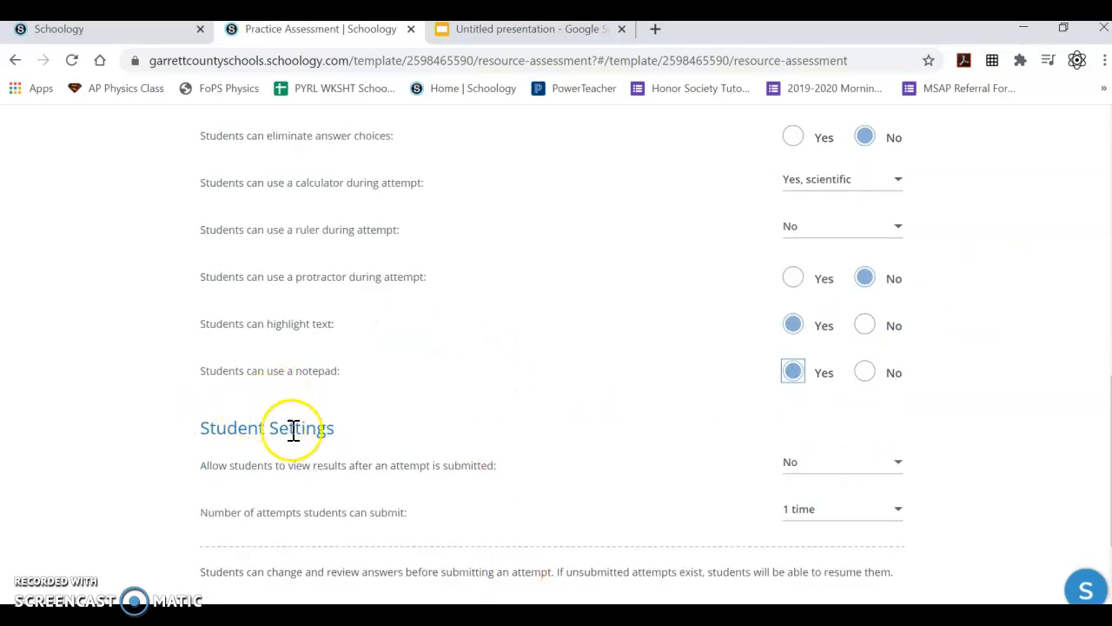
- Examine the options for viewing results after submission and for the number of attempts
{"action": "scroll", "coordinate": [308, 445], "scroll_direction": "down", "scroll_amount": 1}
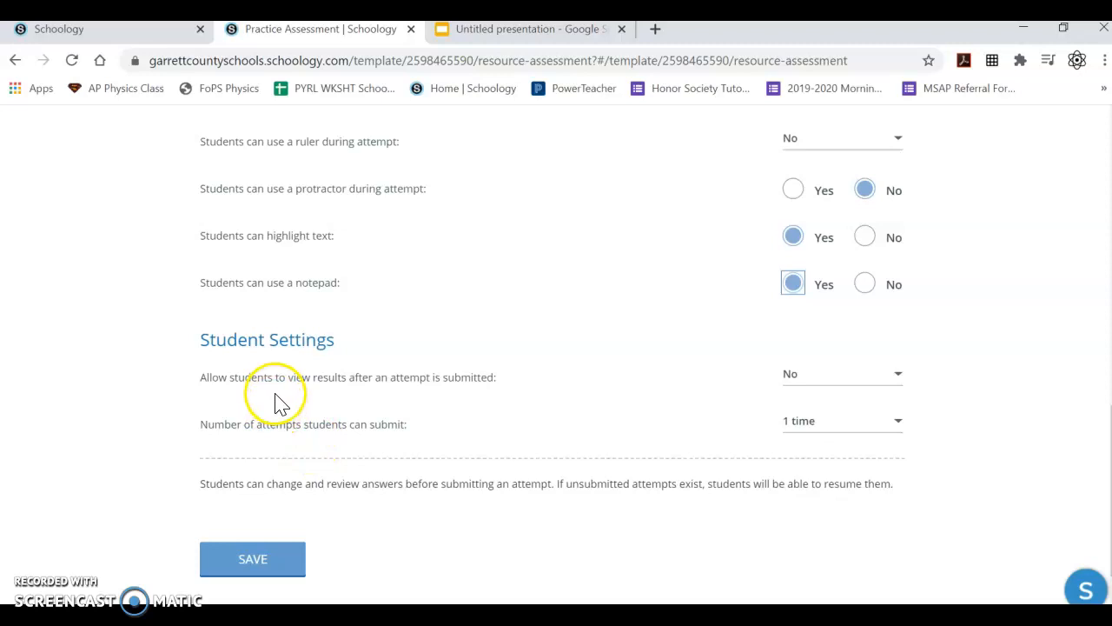
{"action": "left_click", "coordinate": [843, 379]}
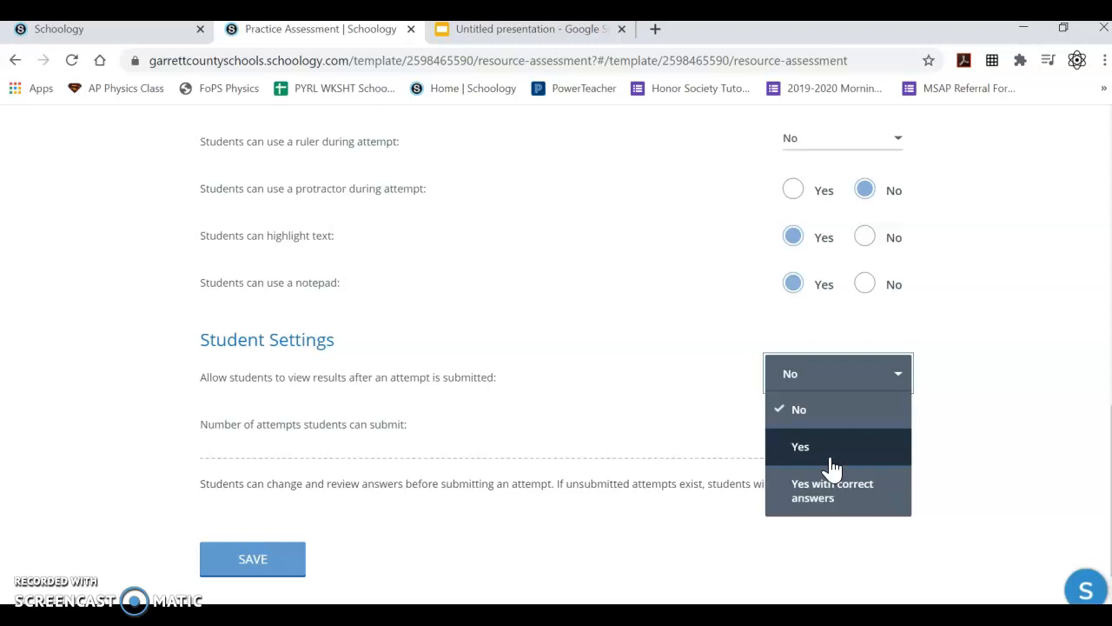
{"action": "left_click", "coordinate": [693, 504]}
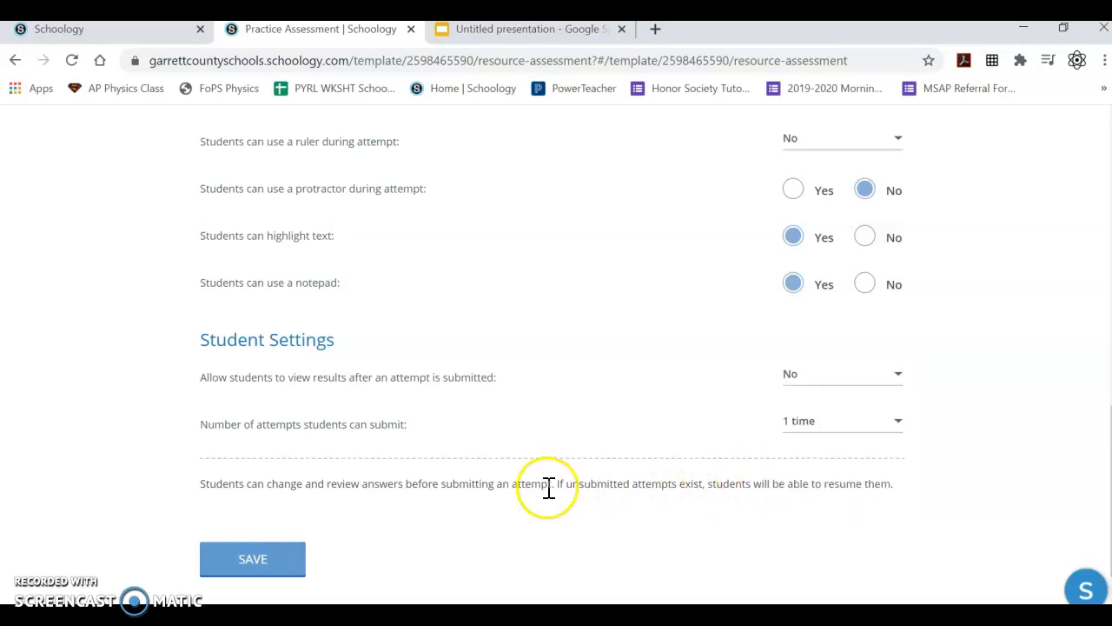
{"action": "left_click", "coordinate": [905, 487]}
{"action": "left_click_drag", "start_coordinate": [906, 491], "coordinate": [247, 483]}
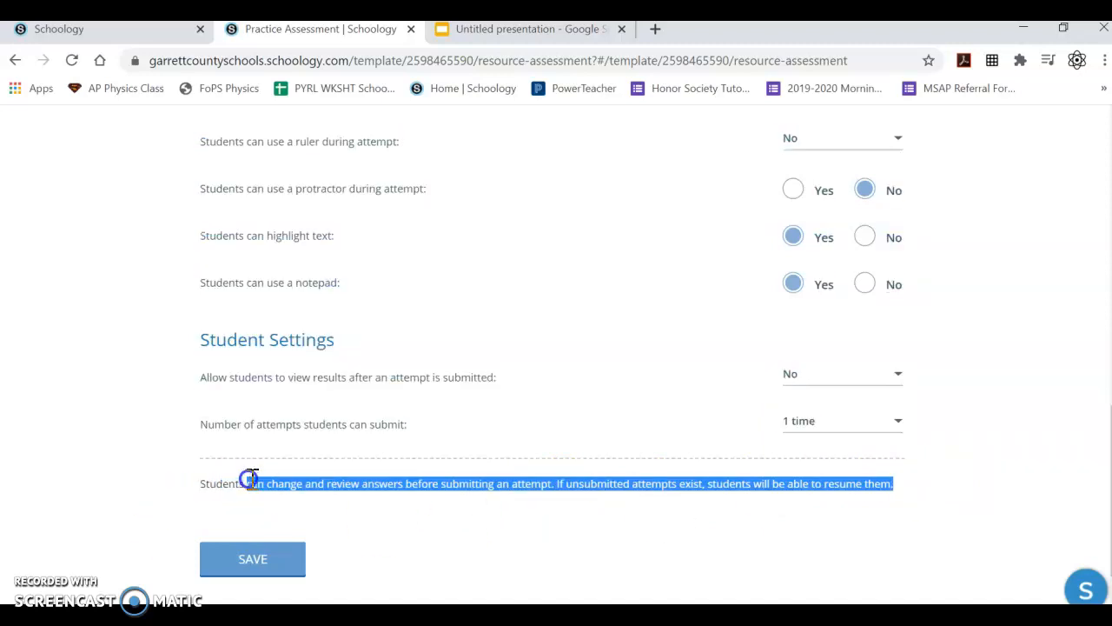
{"action": "left_click", "coordinate": [414, 545]}
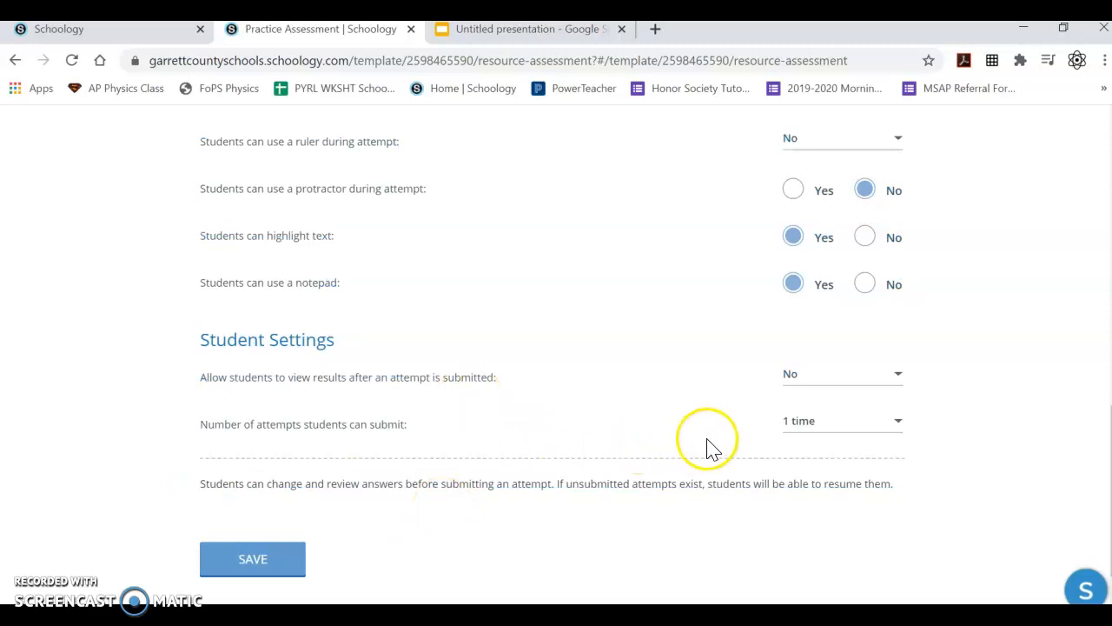
{"action": "left_click", "coordinate": [783, 427]}
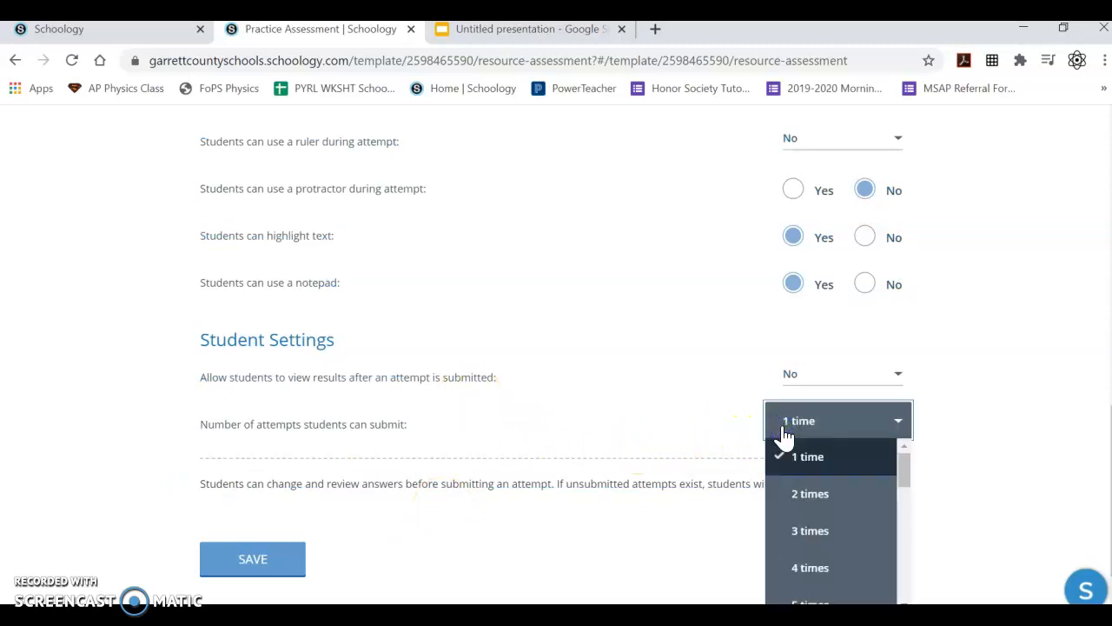
{"action": "left_click", "coordinate": [789, 455]}
- Save the assessment settings
{"action": "left_click", "coordinate": [250, 563]}
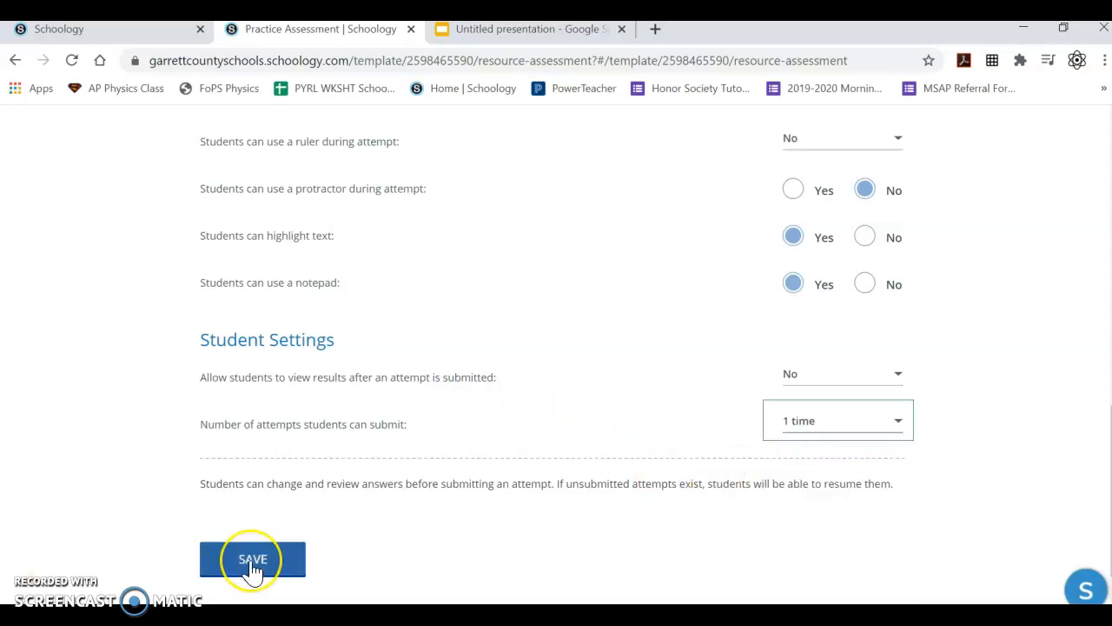
{"action": "left_click", "coordinate": [264, 564]}
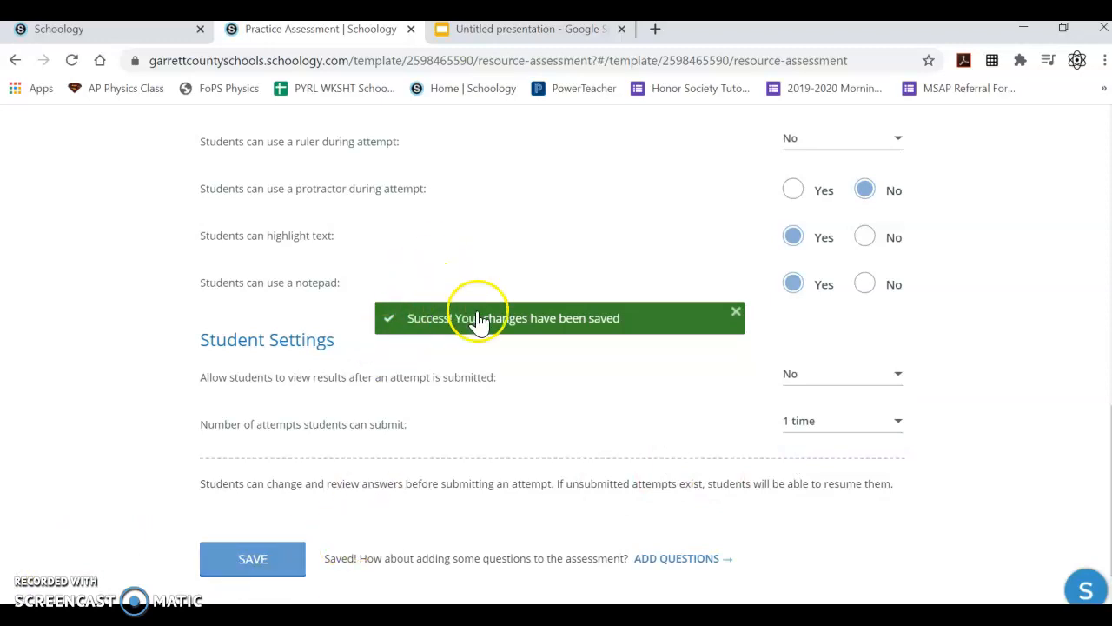
{"action": "scroll", "coordinate": [508, 385], "scroll_direction": "up", "scroll_amount": 1}
{"action": "scroll", "coordinate": [508, 384], "scroll_direction": "up", "scroll_amount": 10}
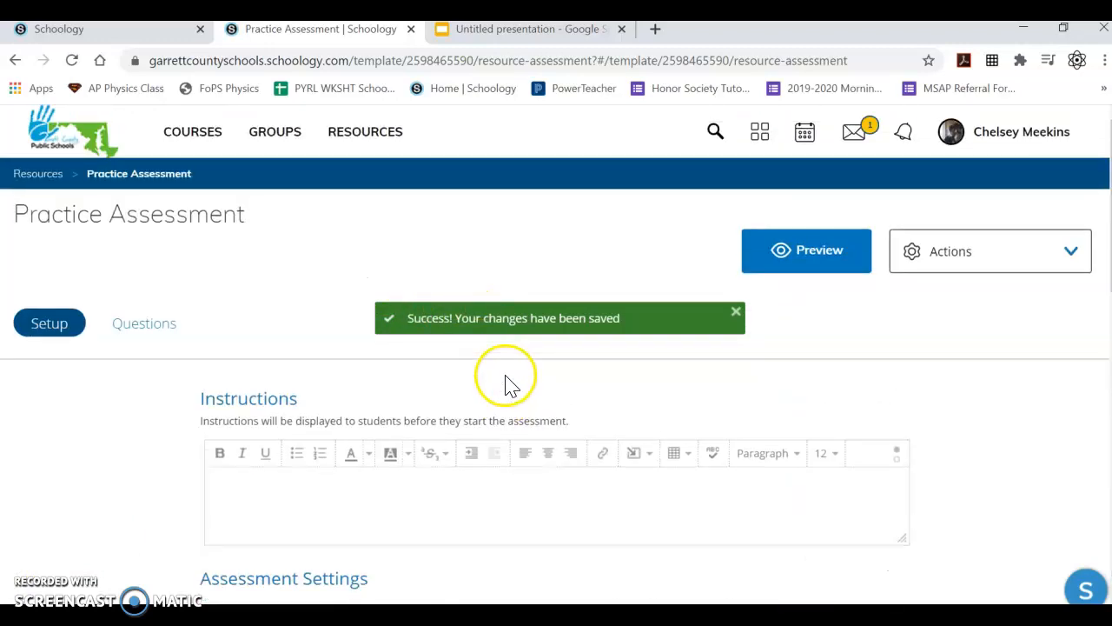
{"action": "left_click", "coordinate": [125, 326]}
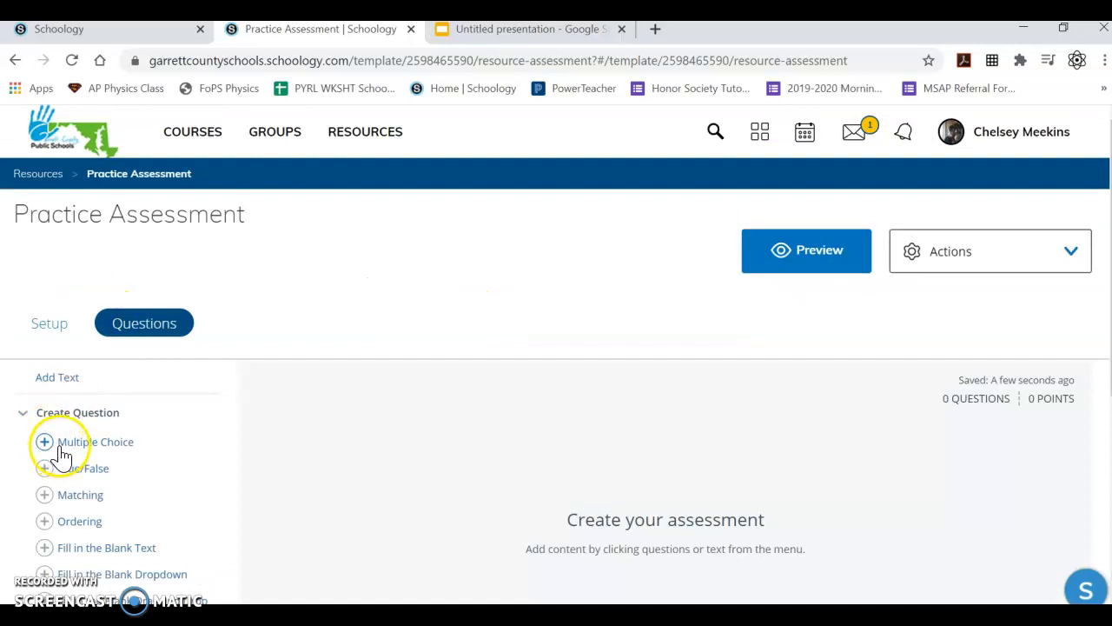
{"action": "left_click", "coordinate": [31, 323]}
{"action": "scroll", "coordinate": [753, 422], "scroll_direction": "down", "scroll_amount": 12}
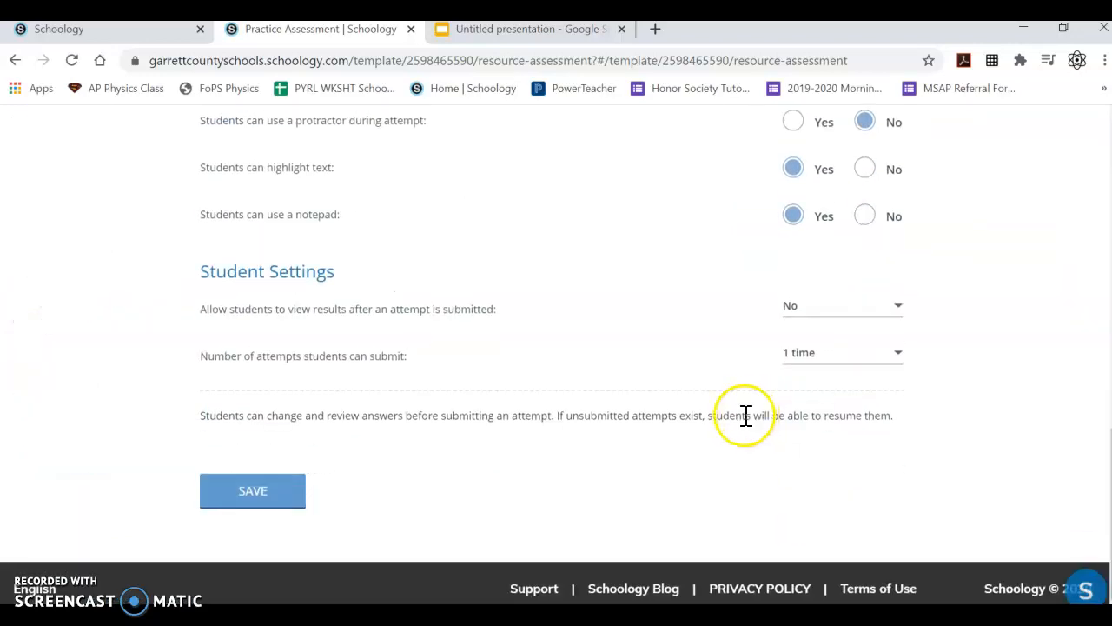
{"action": "left_click", "coordinate": [281, 497]}
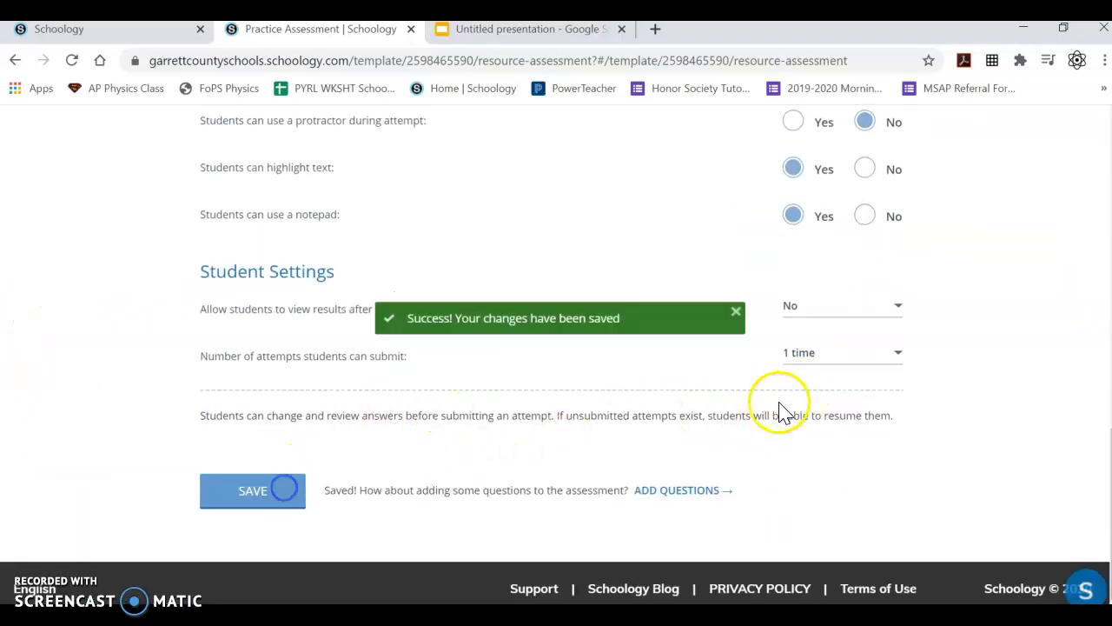
- Open the Questions section and browse the available question types
{"action": "left_click", "coordinate": [683, 491]}
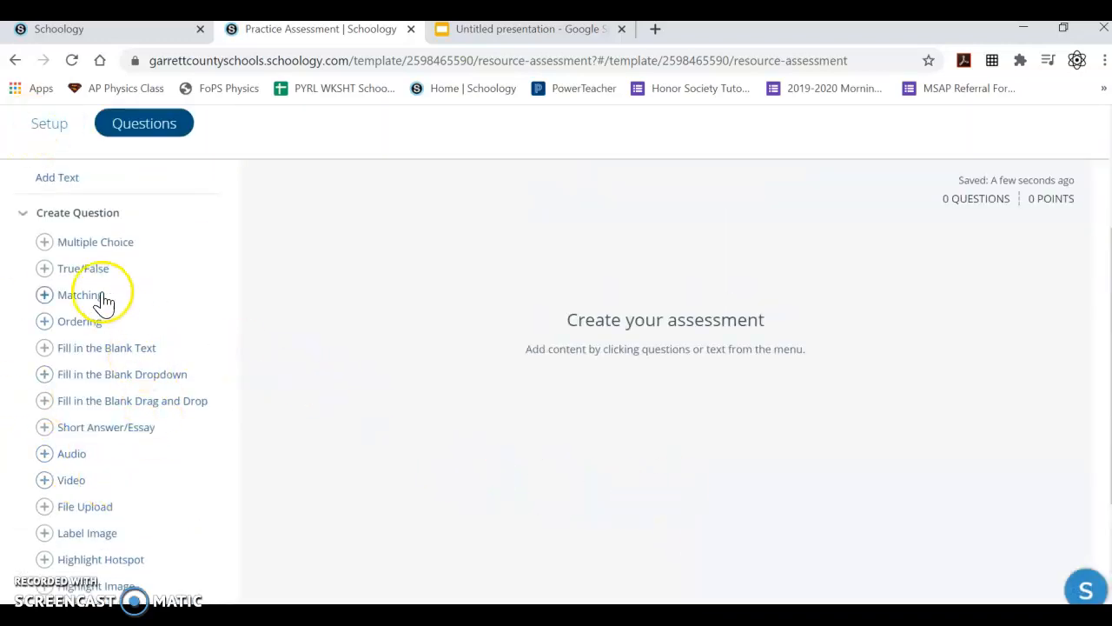
{"action": "scroll", "coordinate": [82, 278], "scroll_direction": "down", "scroll_amount": 2}
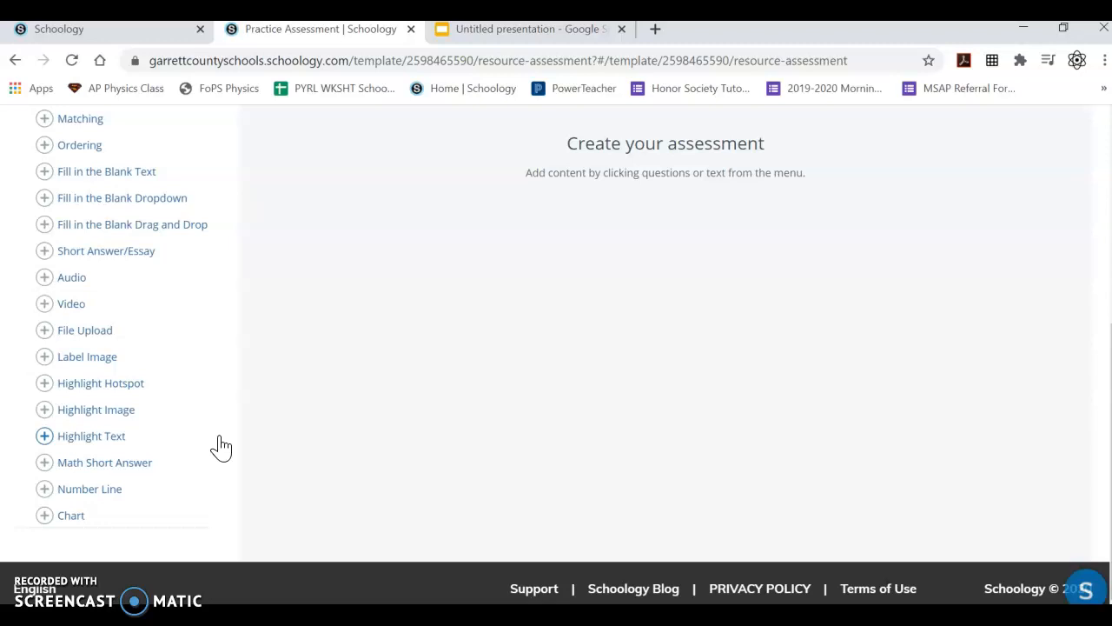
{"action": "scroll", "coordinate": [217, 444], "scroll_direction": "up", "scroll_amount": 5}
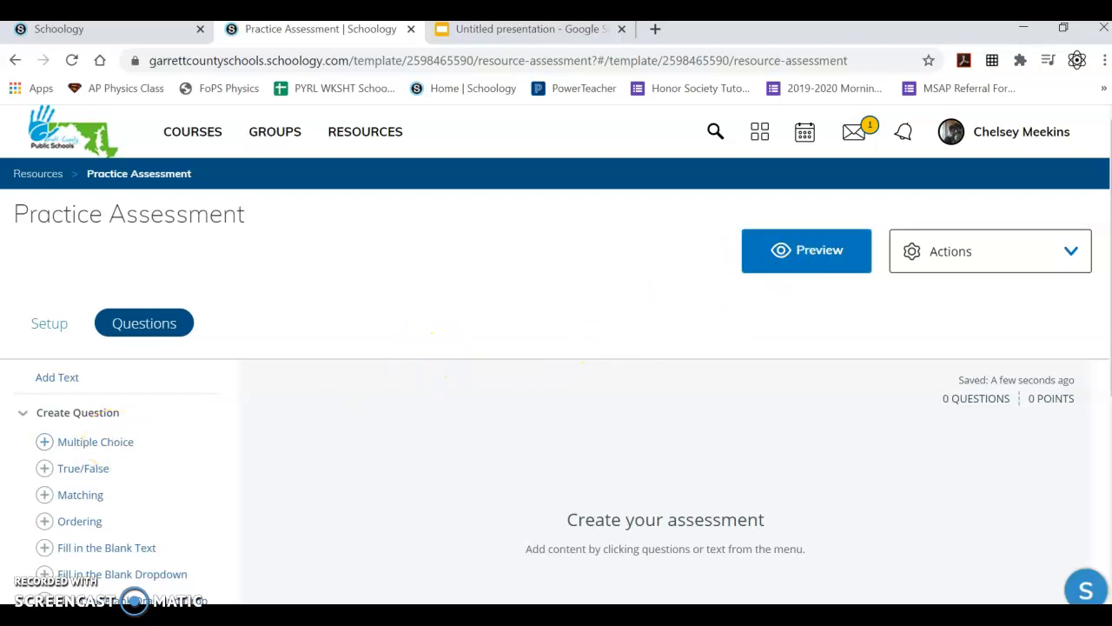
{"action": "scroll", "coordinate": [663, 365], "scroll_direction": "down", "scroll_amount": 5}
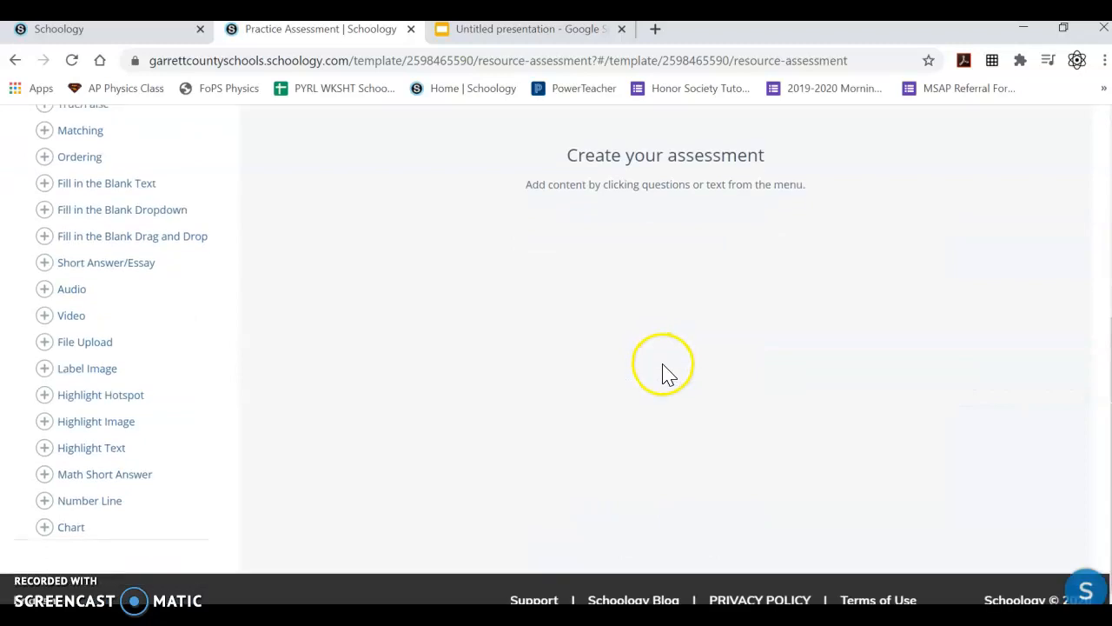
{"action": "scroll", "coordinate": [656, 373], "scroll_direction": "up", "scroll_amount": 3}
{"action": "scroll", "coordinate": [651, 380], "scroll_direction": "up", "scroll_amount": 3}
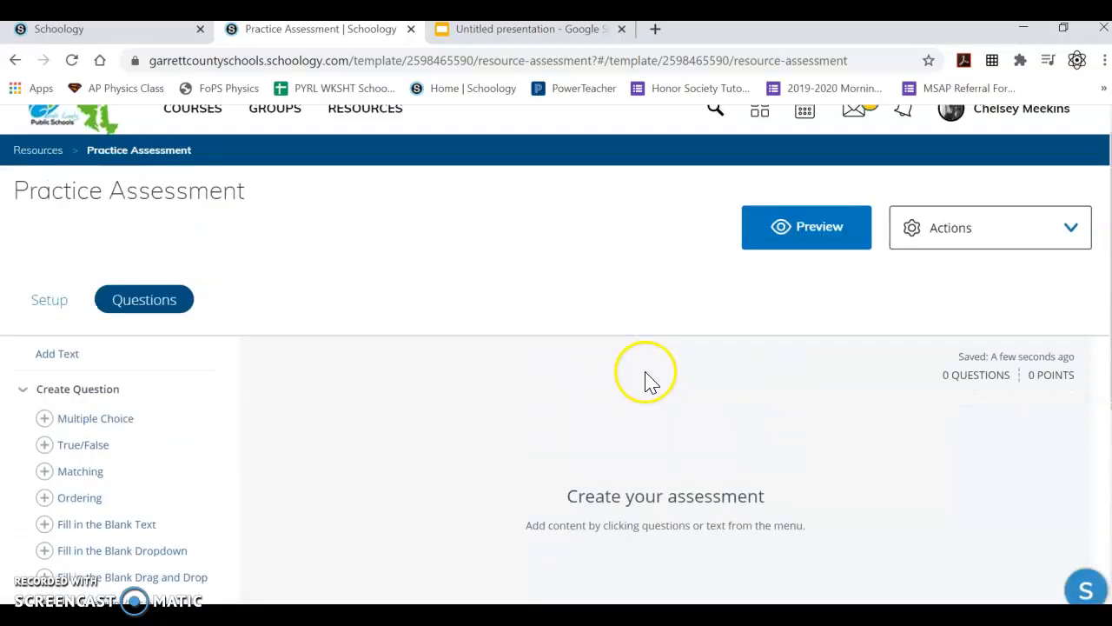
- Open the assessment's Actions menu
{"action": "left_click", "coordinate": [947, 230]}
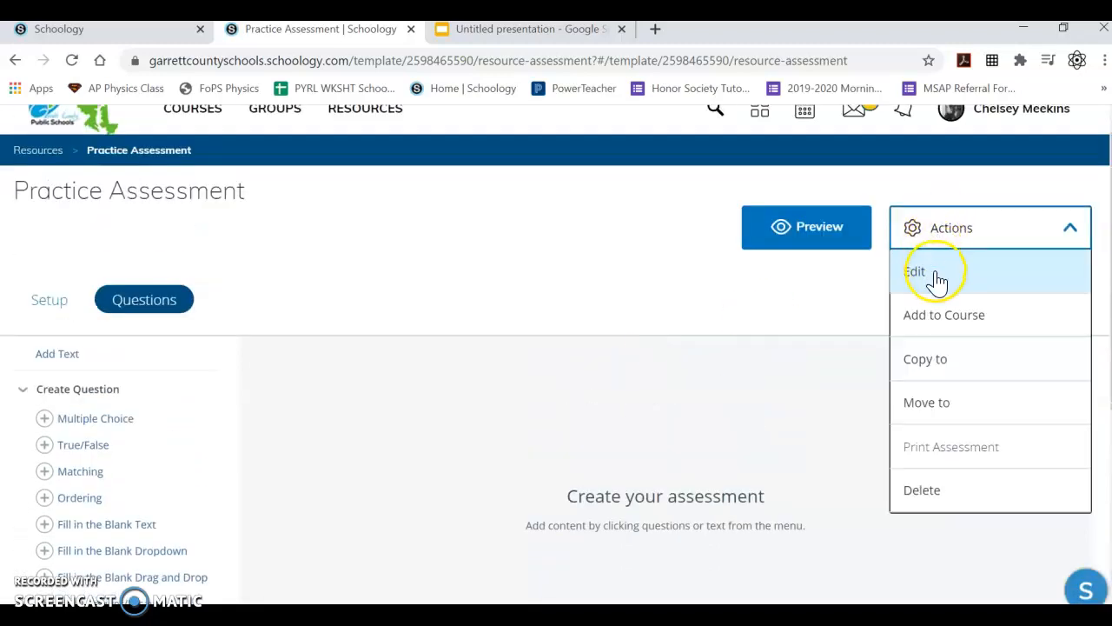